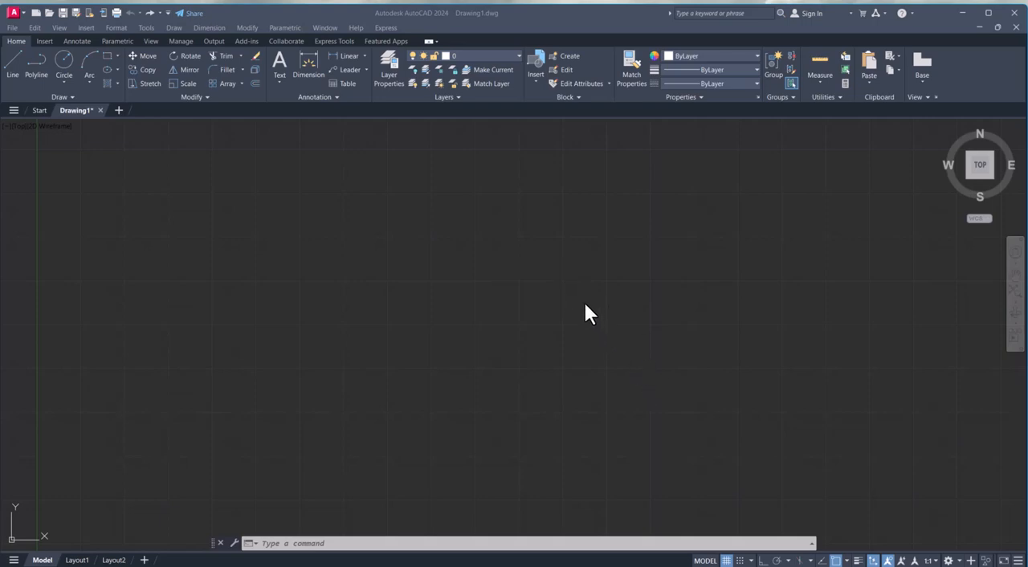
Turn off the grid display and draw a horizontal line 500 units long with ortho mode on.
click(726, 561)
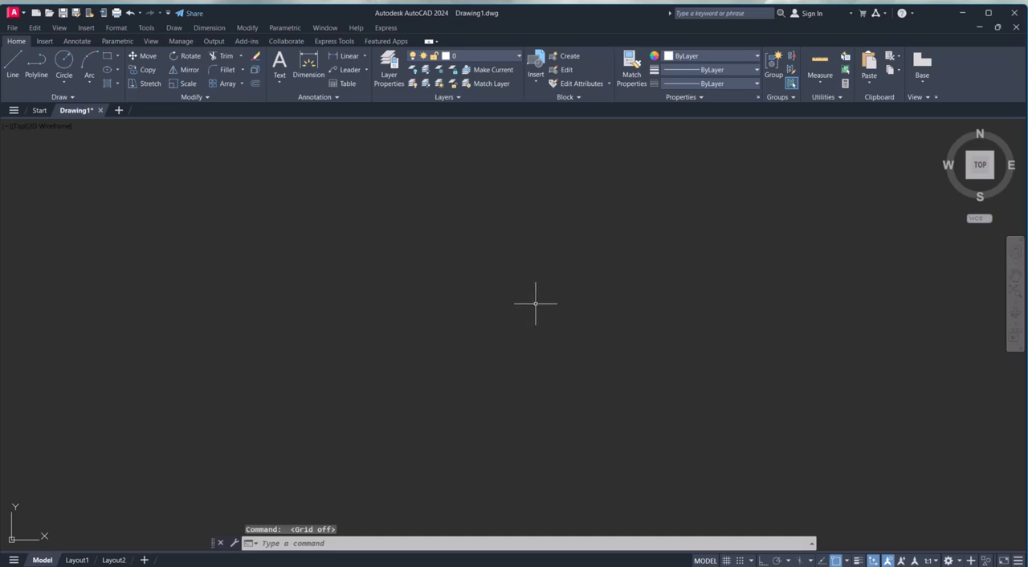
key(Escape)
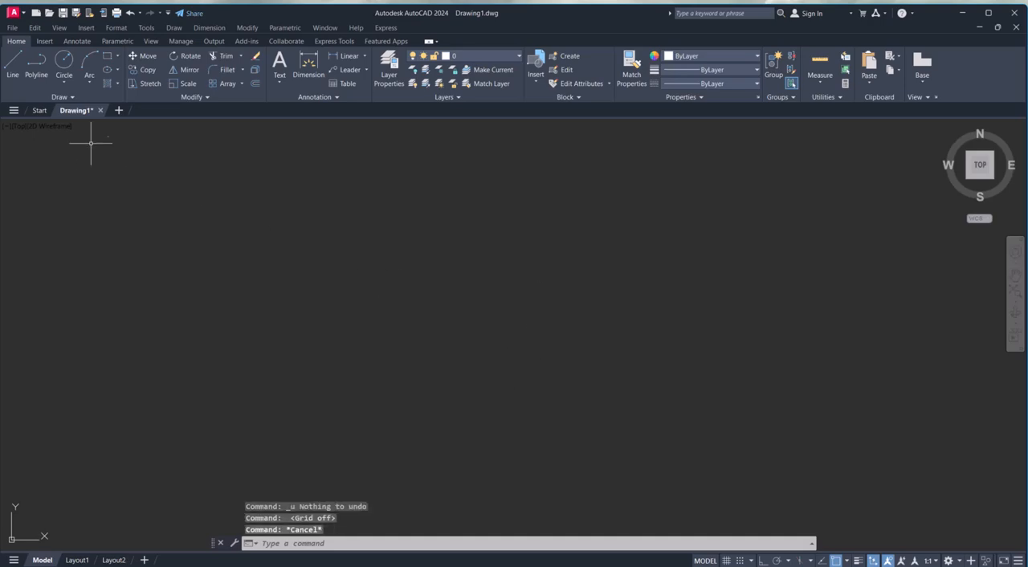
click(12, 60)
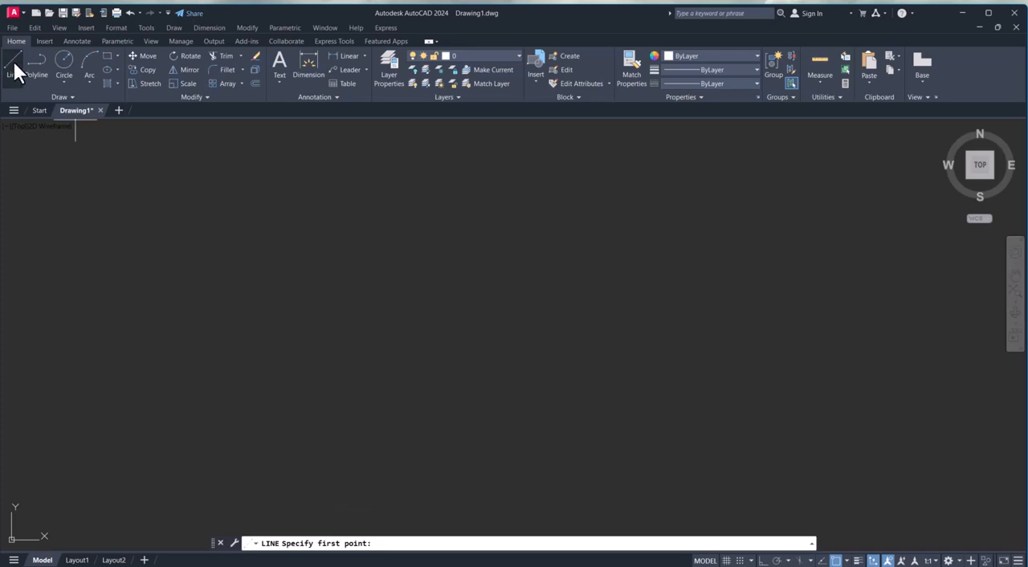
click(234, 332)
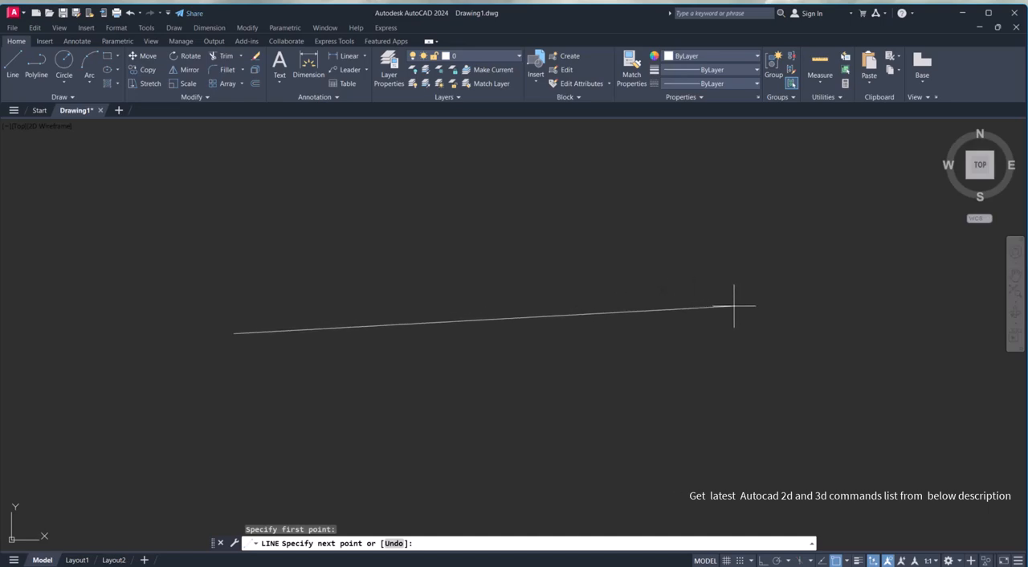
click(765, 561)
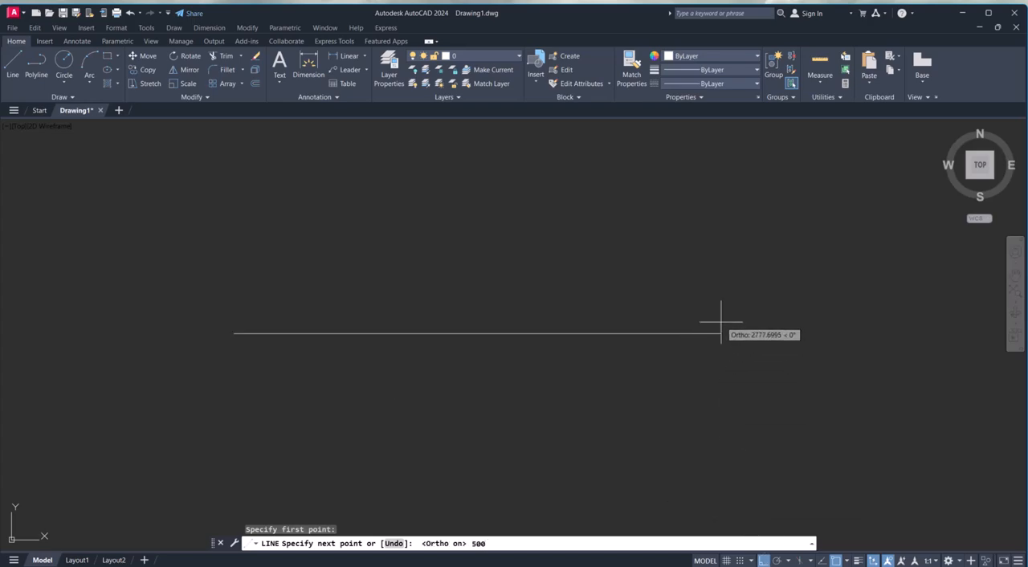
key(Return)
key(Escape)
key(Escape)
key(Escape)
Zoom to the drawing extents so the whole line fills the view.
text(z)
key(Return)
text(e)
key(Return)
scroll(494, 301, down, 3)
scroll(489, 324, up, 2)
middle_drag(458, 305, 456, 294)
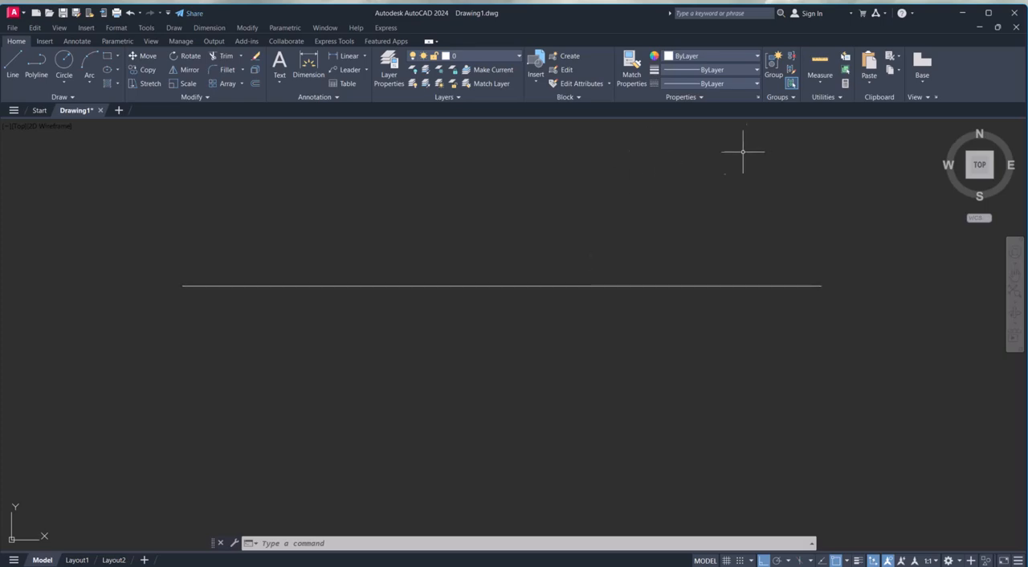
click(756, 83)
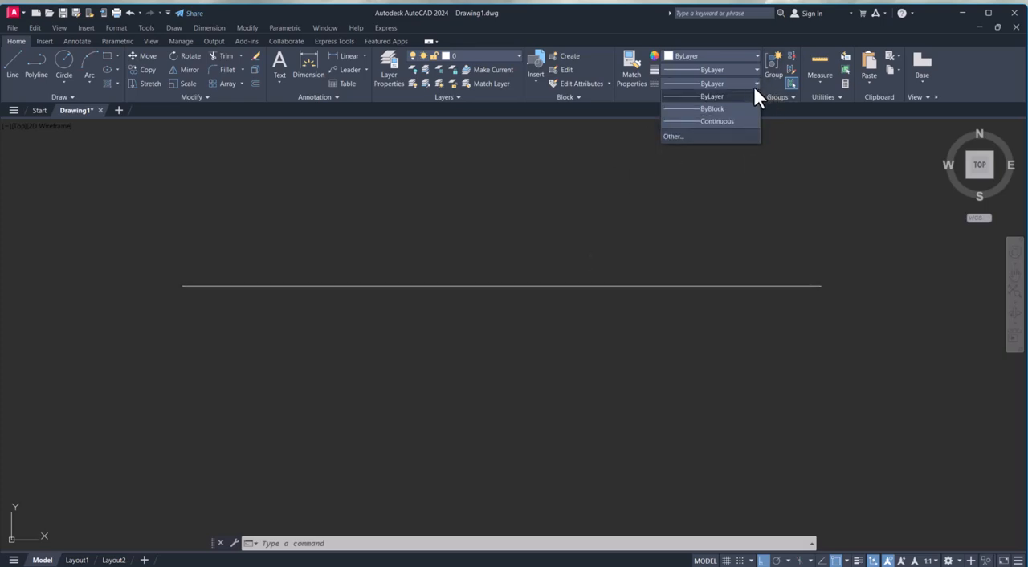
click(671, 138)
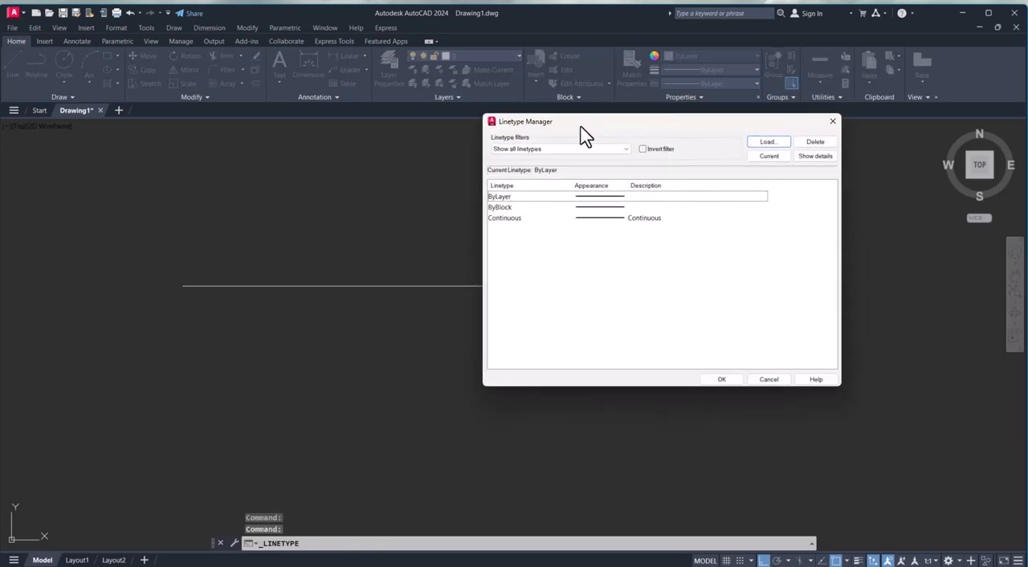
click(833, 122)
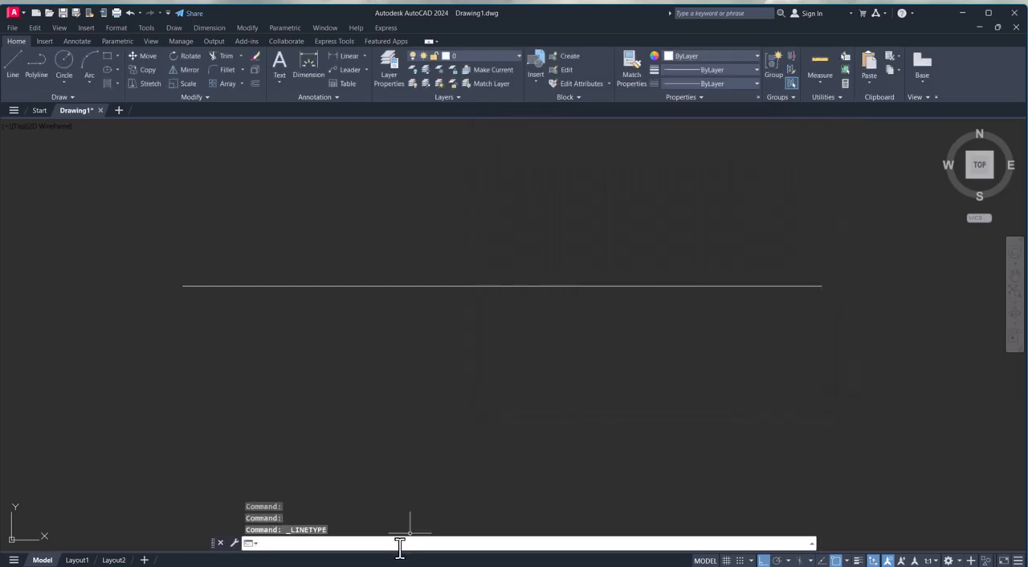
Load the HIDDEN linetype from acadiso.lin into the drawing with the LTYPE command.
text(ltyp)
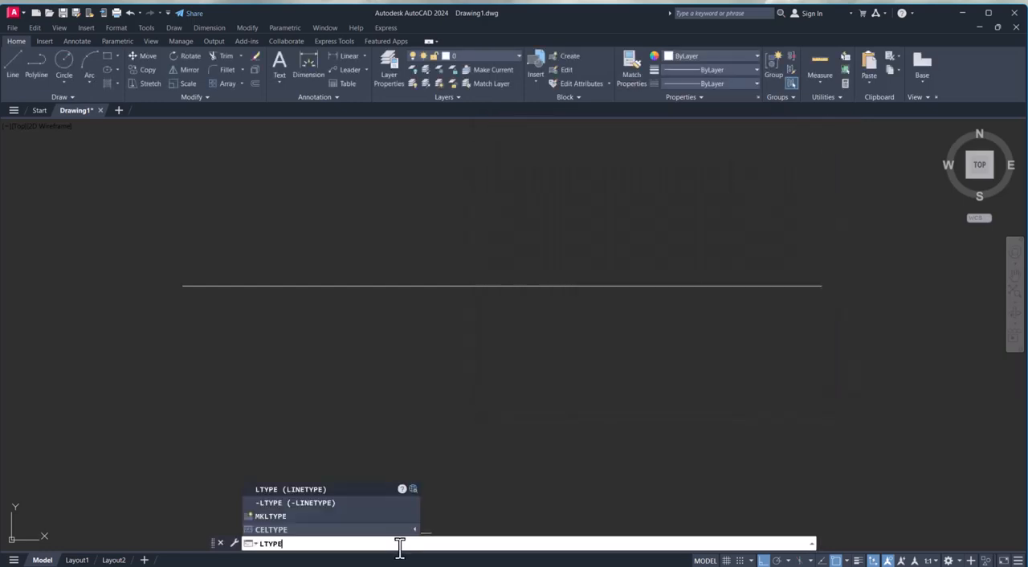
key(Return)
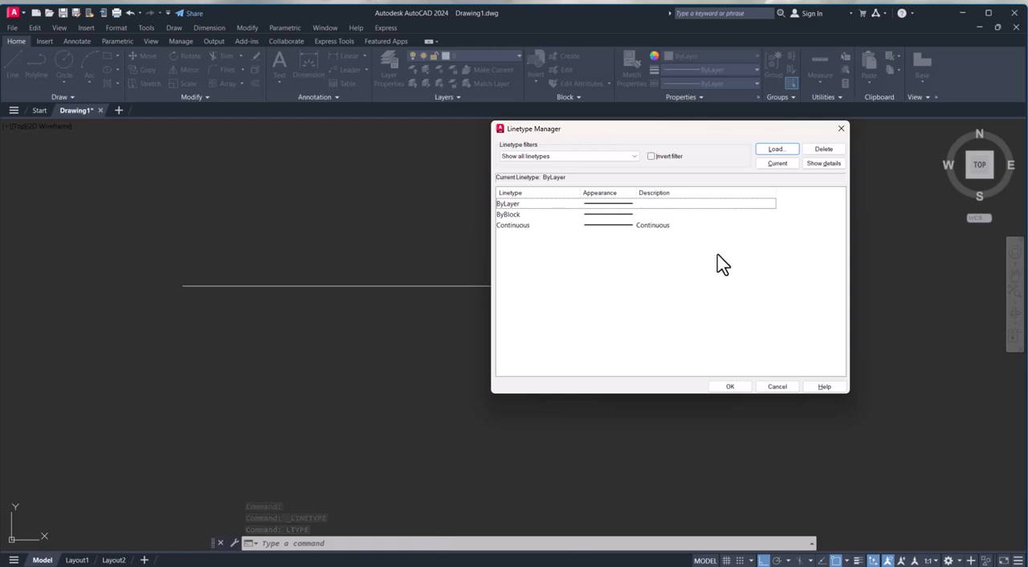
click(775, 150)
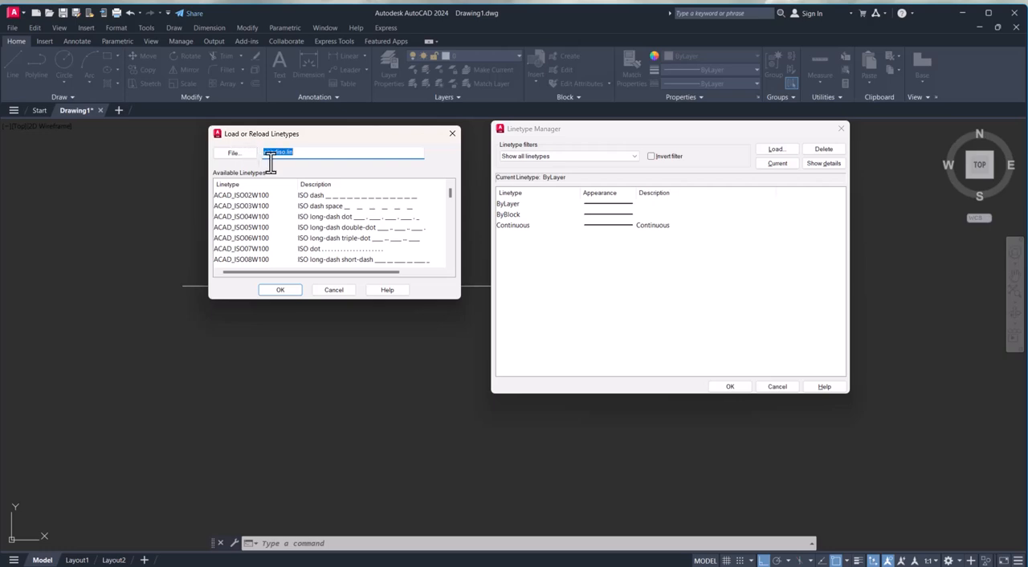
scroll(451, 267, down, 1)
click(449, 261)
click(449, 261)
click(449, 261)
click(449, 261)
click(449, 261)
click(449, 261)
click(449, 261)
click(450, 264)
click(451, 265)
click(452, 265)
click(452, 265)
click(452, 265)
click(451, 265)
click(452, 265)
click(452, 265)
click(452, 266)
click(450, 264)
click(450, 264)
click(451, 263)
click(451, 263)
click(451, 263)
click(451, 264)
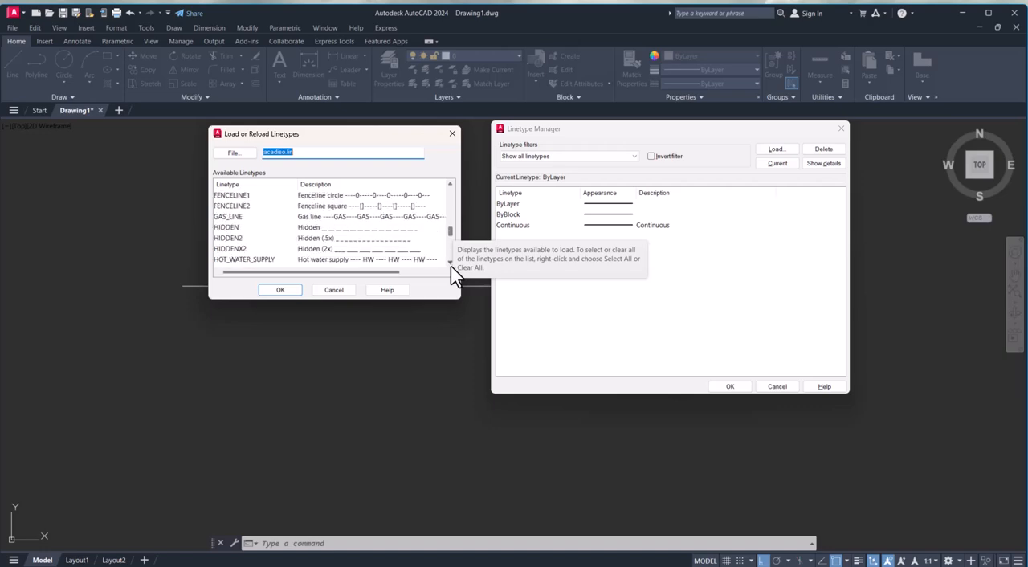
click(308, 229)
click(281, 289)
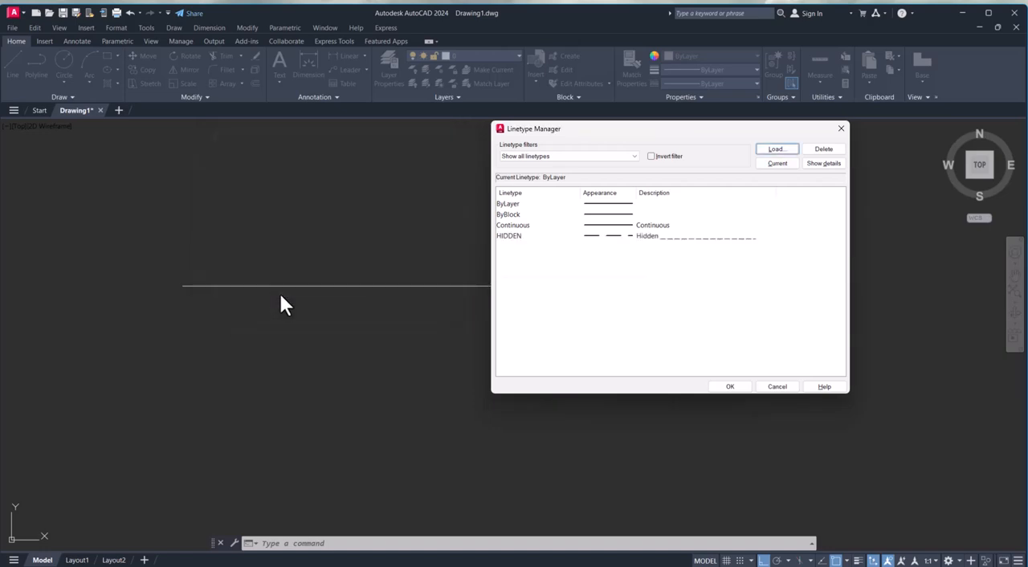
click(739, 386)
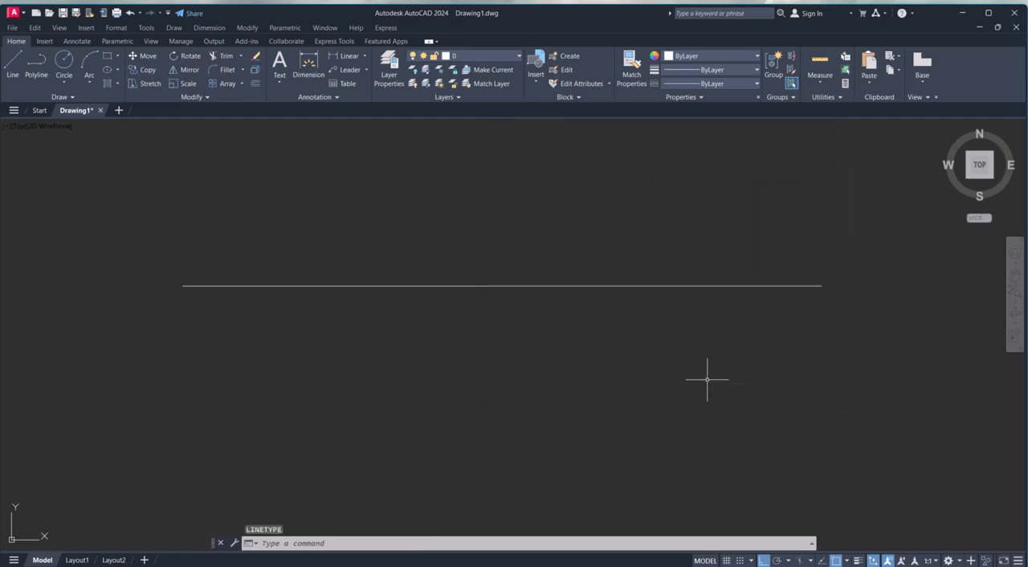
Change the linetype of the horizontal line to HIDDEN in its properties and deselect it.
click(685, 315)
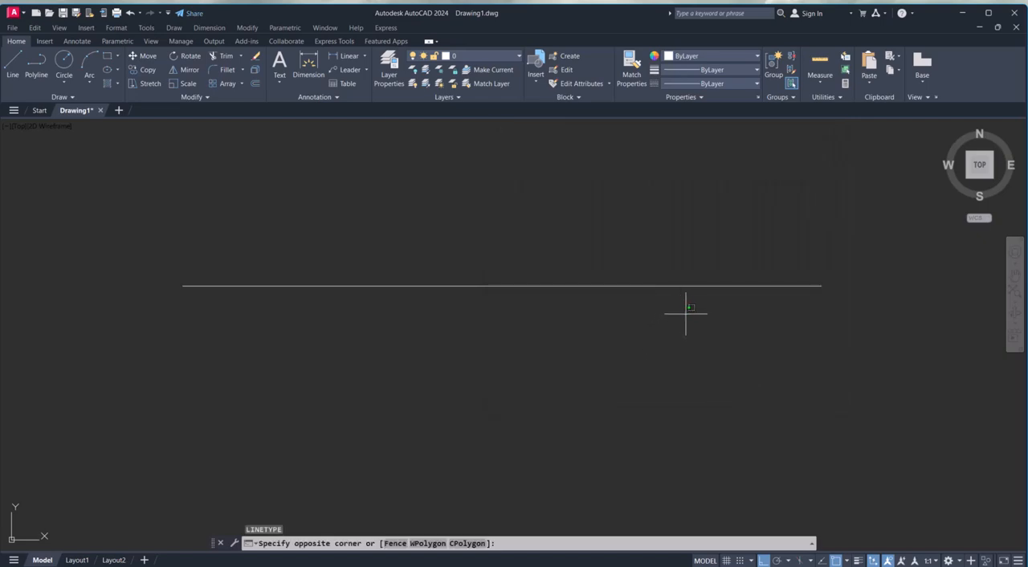
click(641, 247)
click(345, 543)
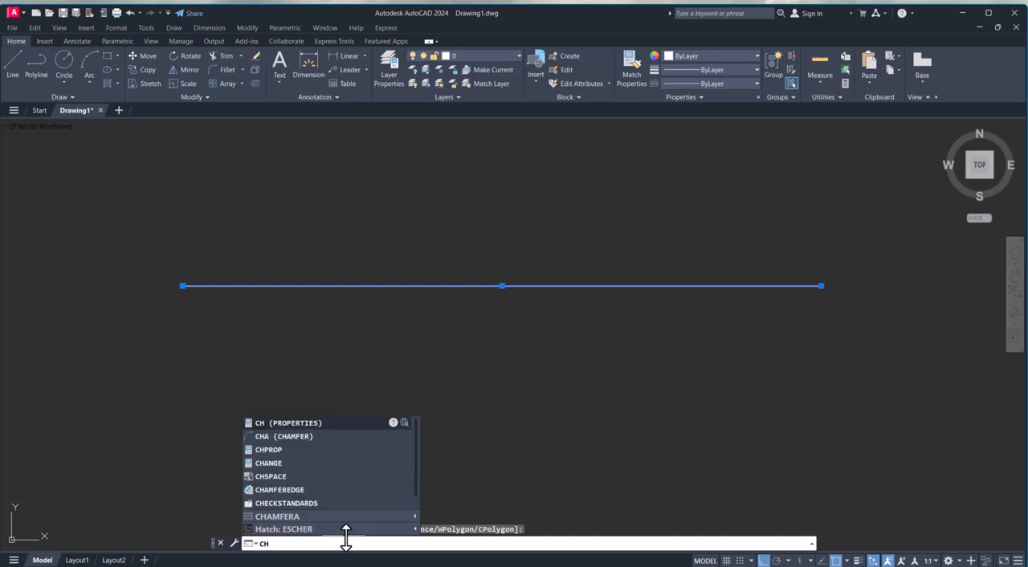
key(Return)
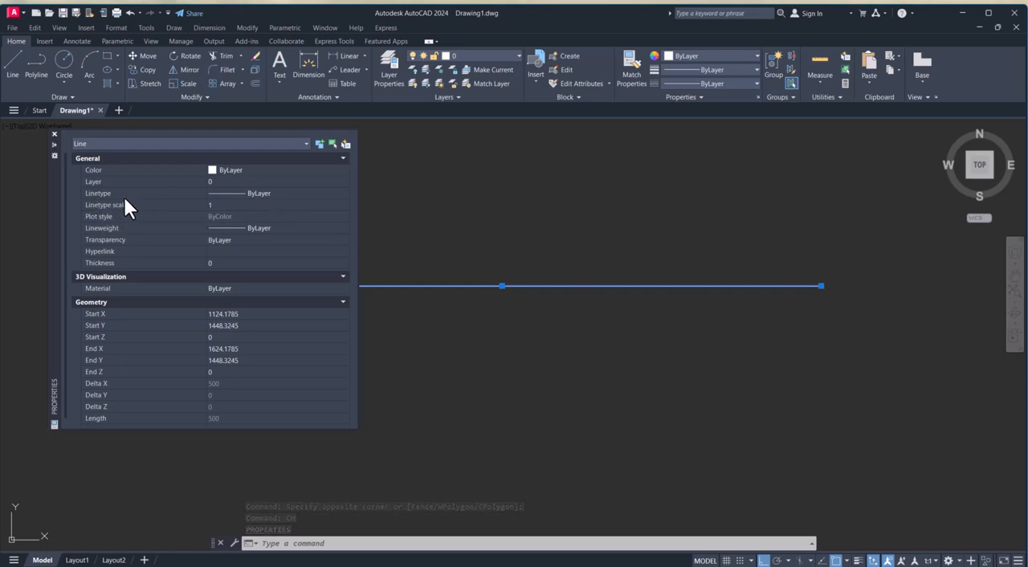
click(273, 192)
click(274, 193)
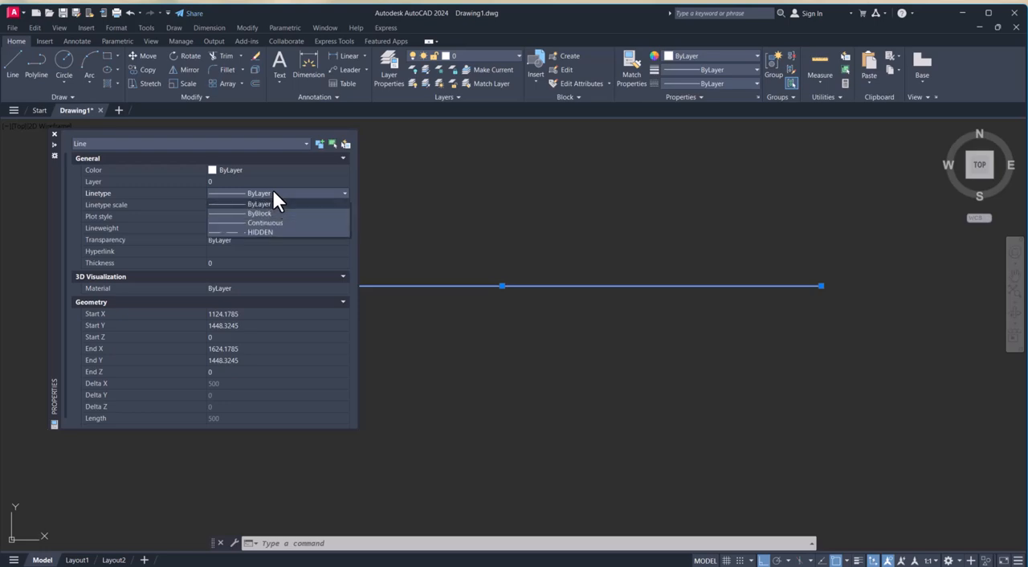
click(259, 233)
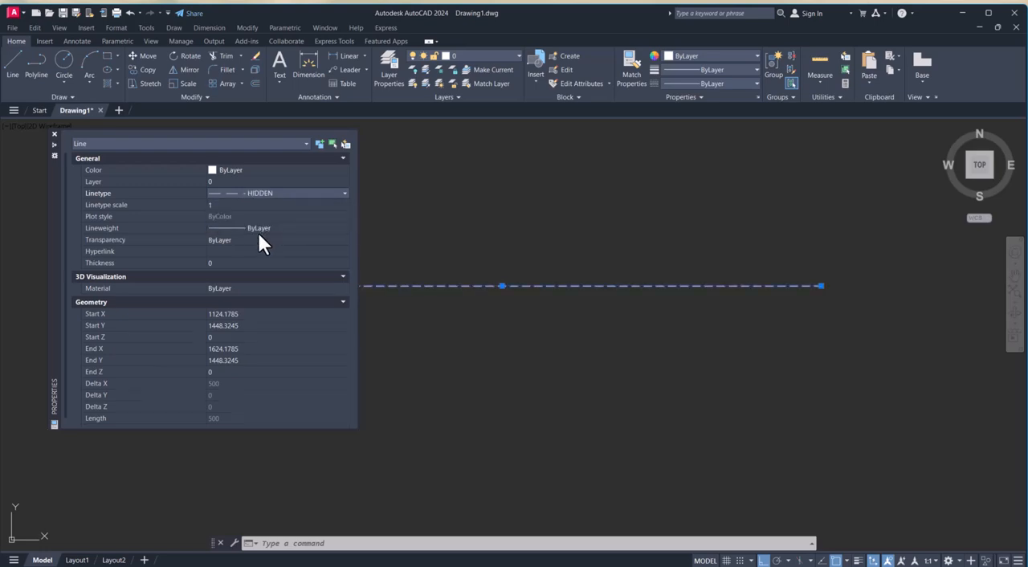
scroll(494, 357, down, 1)
click(494, 358)
click(456, 348)
key(Escape)
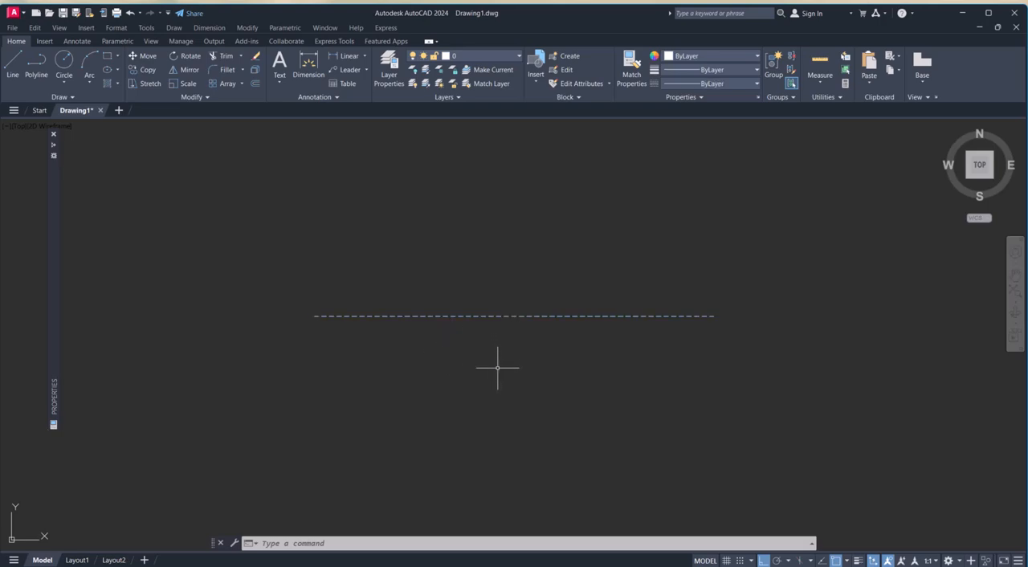
Examine the dash pattern of the horizontal line at different zoom levels.
scroll(448, 359, up, 2)
scroll(447, 359, up, 1)
click(487, 321)
click(403, 170)
scroll(491, 305, down, 3)
middle_drag(447, 312, 472, 323)
key(Escape)
scroll(459, 315, up, 2)
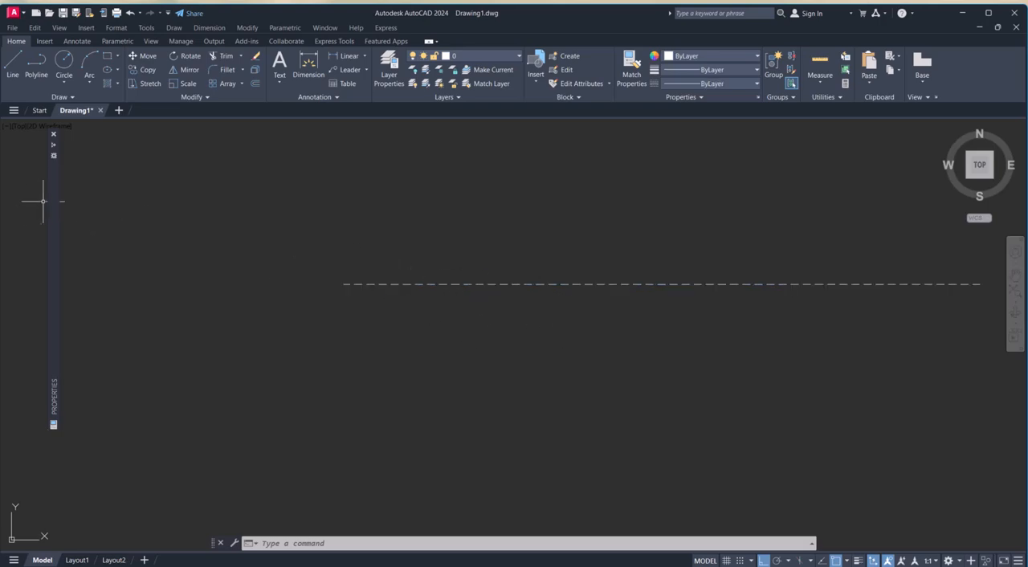
mouse_move(51, 201)
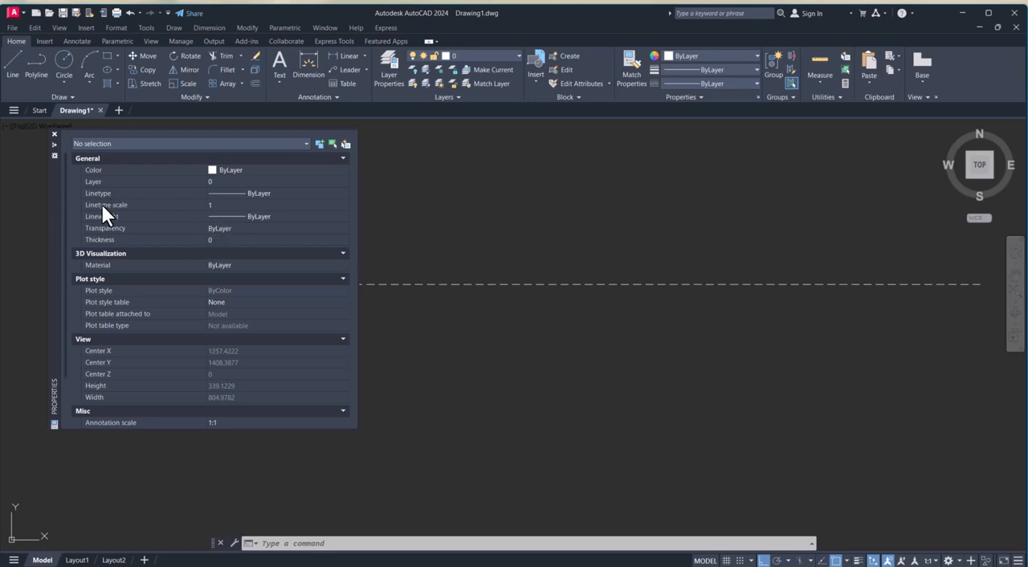
click(230, 206)
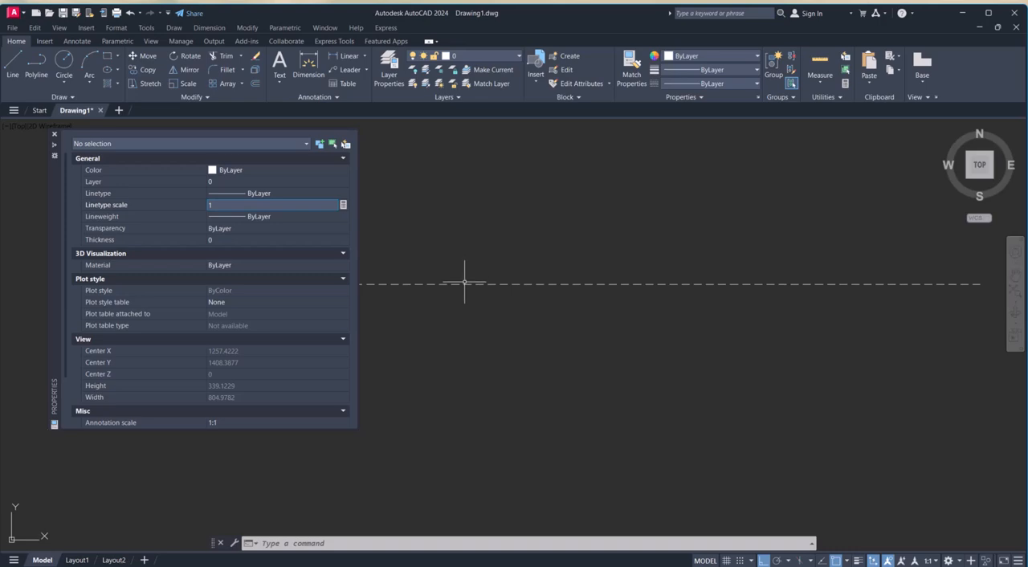
key(Escape)
key(Escape)
Set the dashed line's linetype scale to 2 and close its properties.
click(492, 305)
click(449, 251)
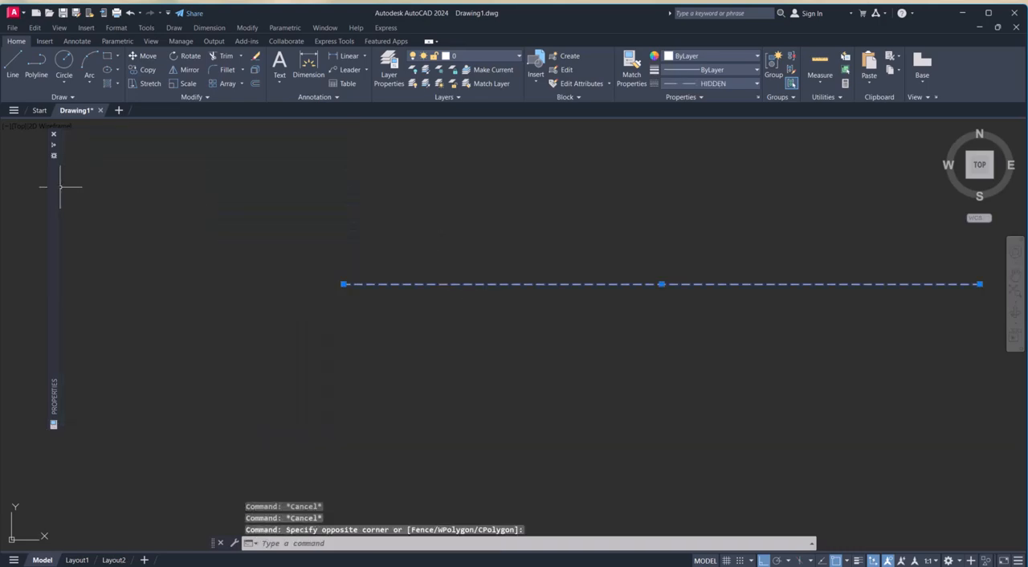
mouse_move(61, 190)
click(222, 204)
text(2)
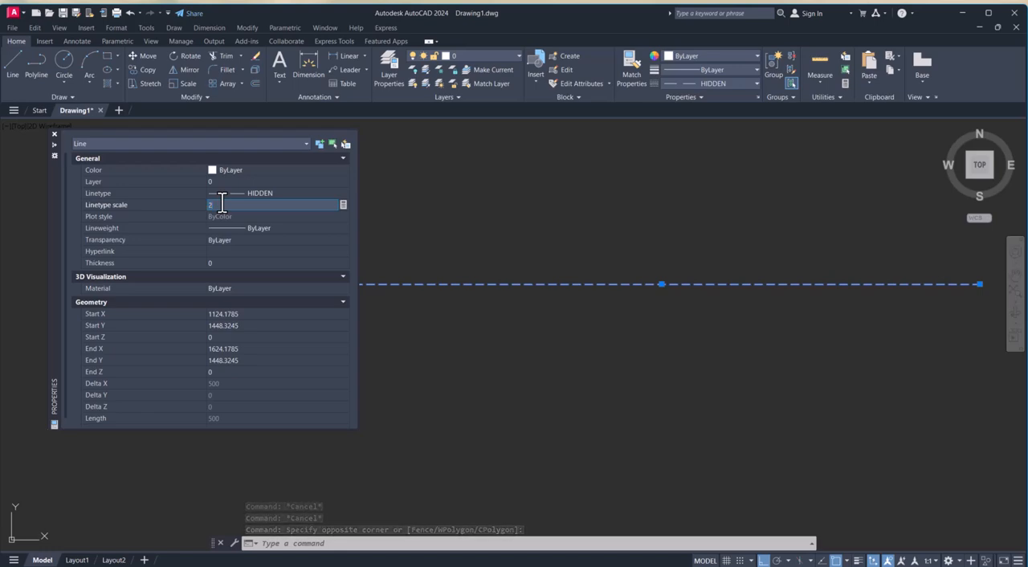
key(Return)
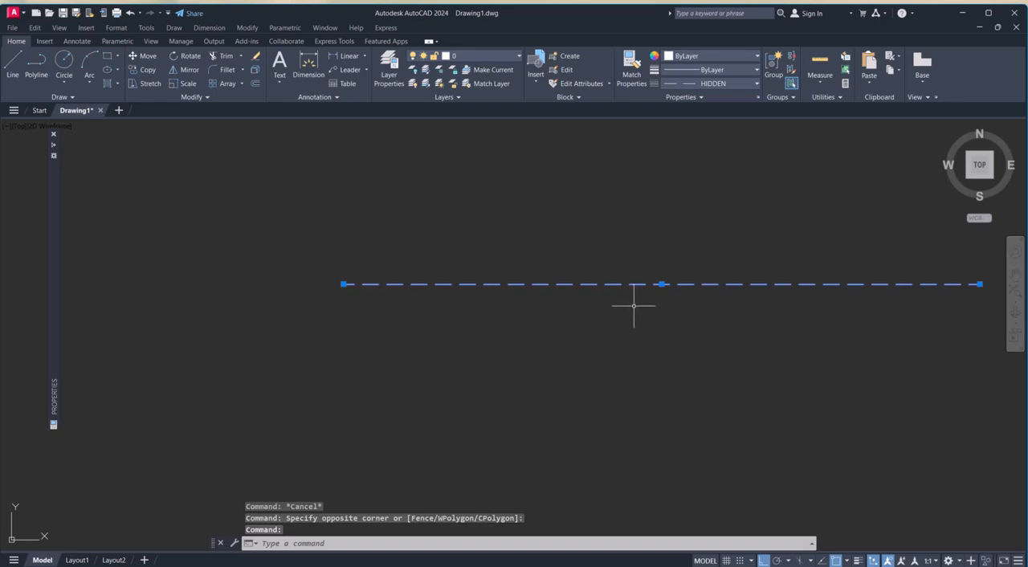
key(Escape)
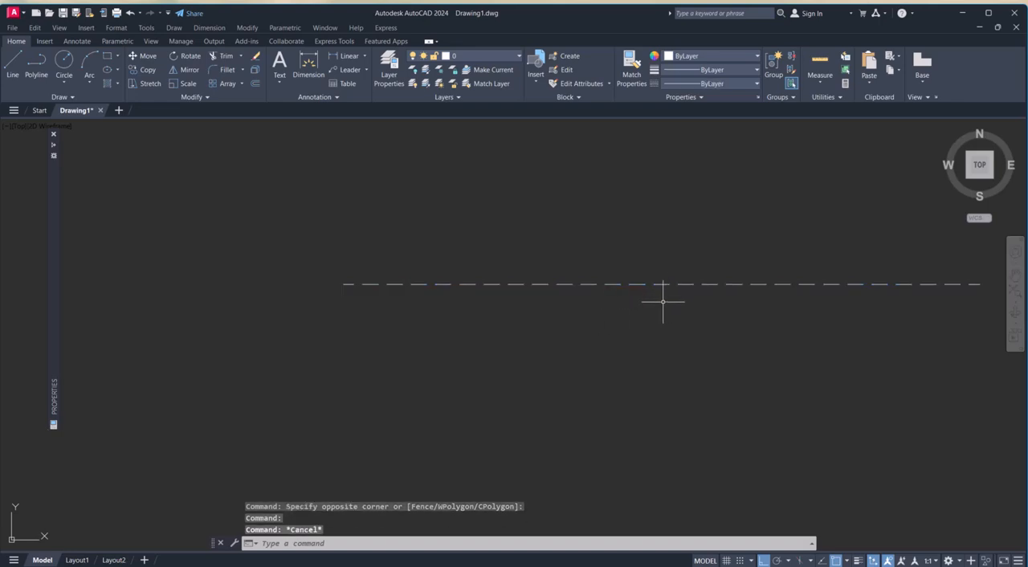
click(54, 134)
key(Escape)
Draw a second horizontal line, slightly shorter, below the dashed line.
scroll(494, 345, down, 2)
middle_drag(511, 335, 383, 331)
scroll(394, 315, up, 2)
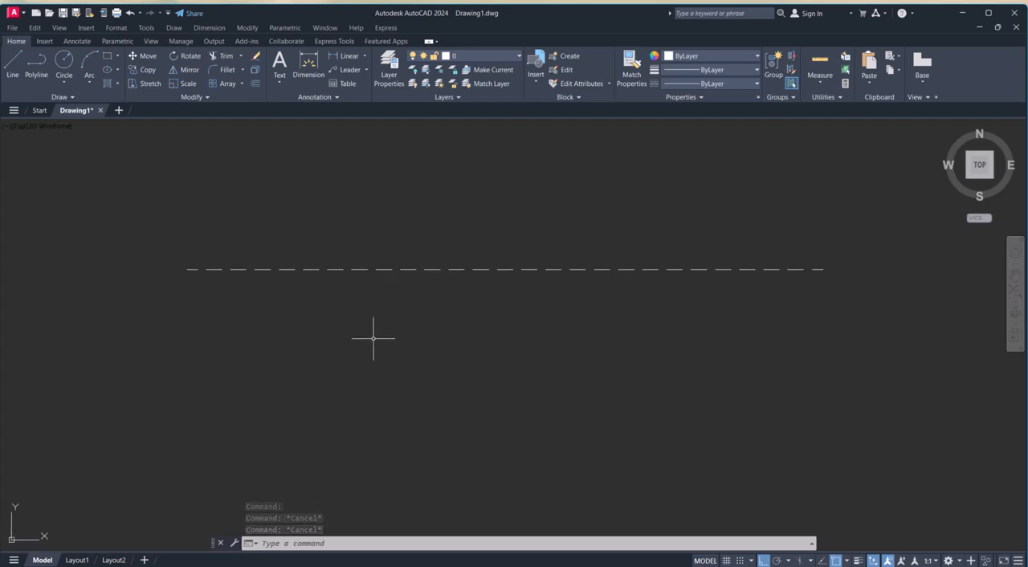
key(Escape)
key(Escape)
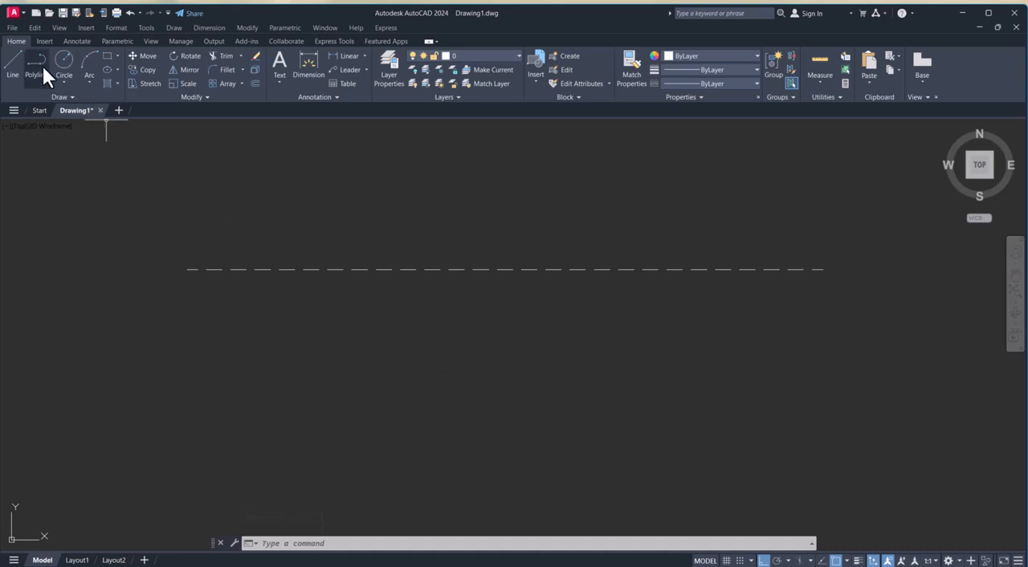
click(14, 58)
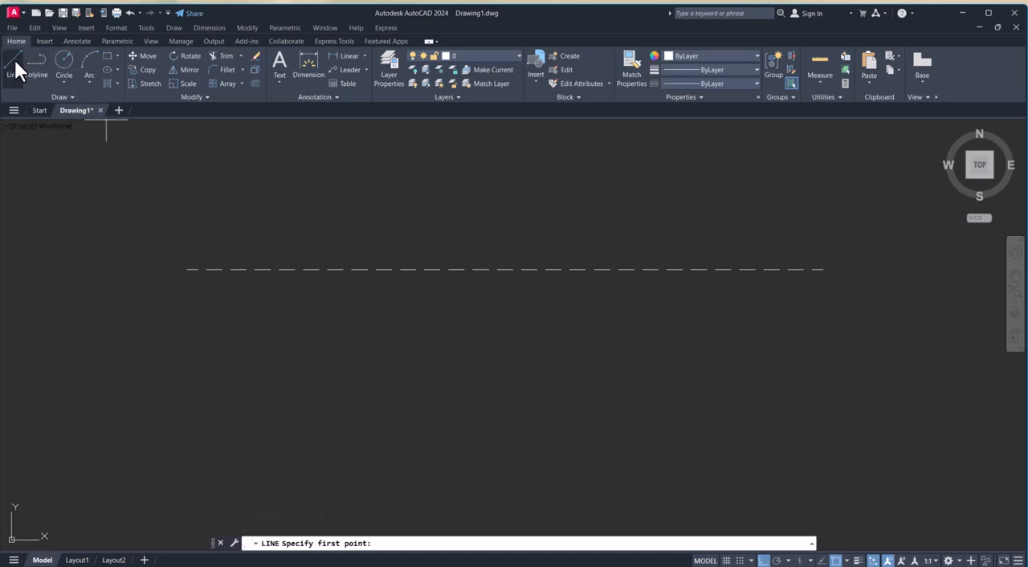
click(192, 376)
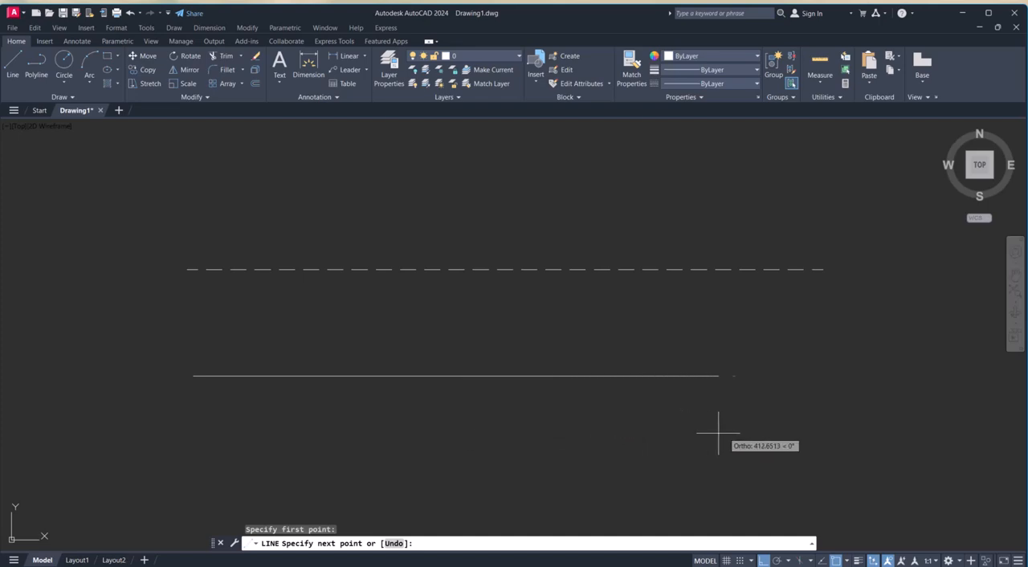
click(753, 432)
key(Escape)
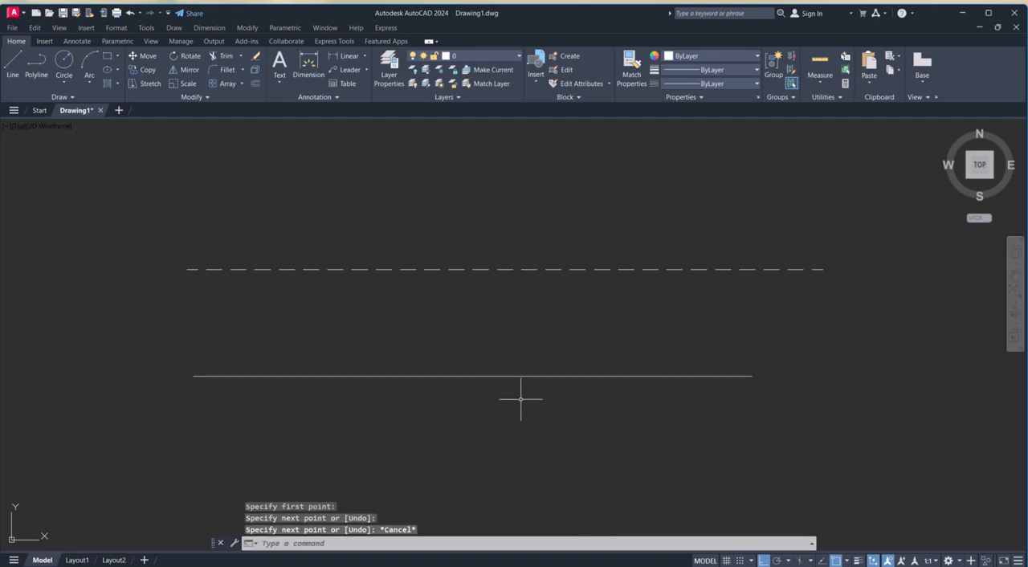
key(Escape)
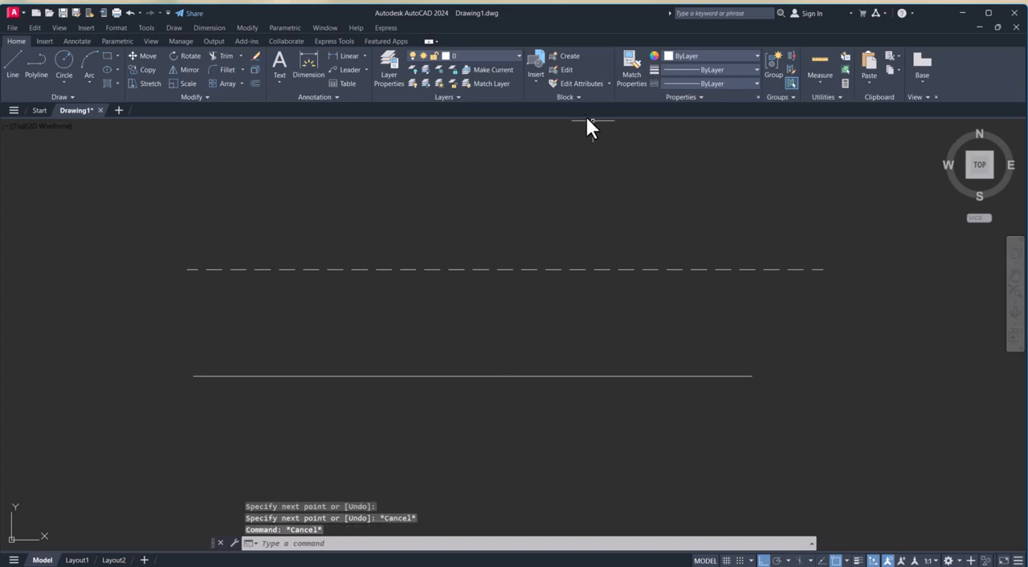
Make HIDDEN the current linetype and draw a horizontal line above the existing dashed line, slightly longer than it.
click(749, 83)
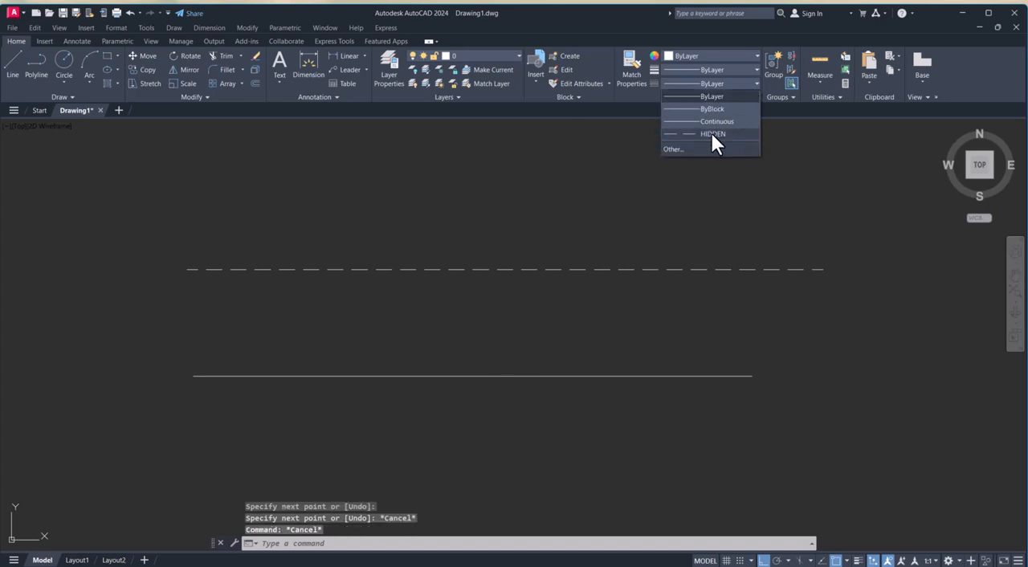
click(712, 134)
click(698, 188)
key(Escape)
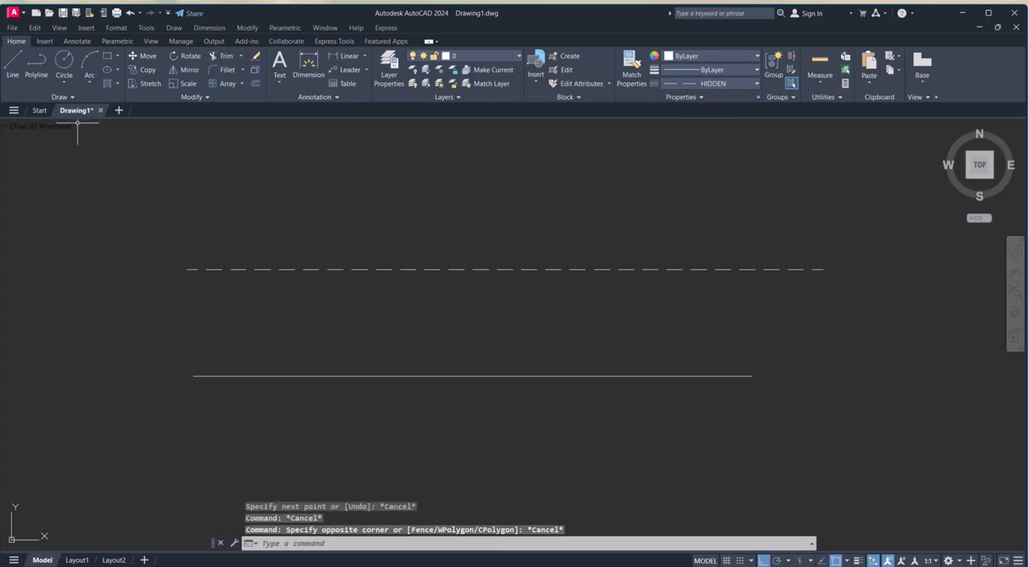
click(12, 59)
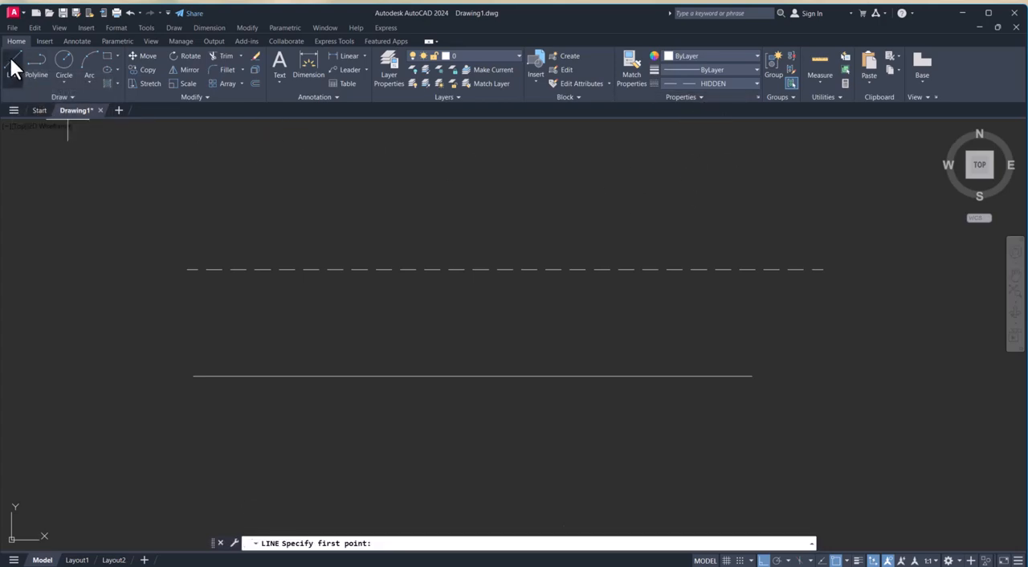
click(160, 181)
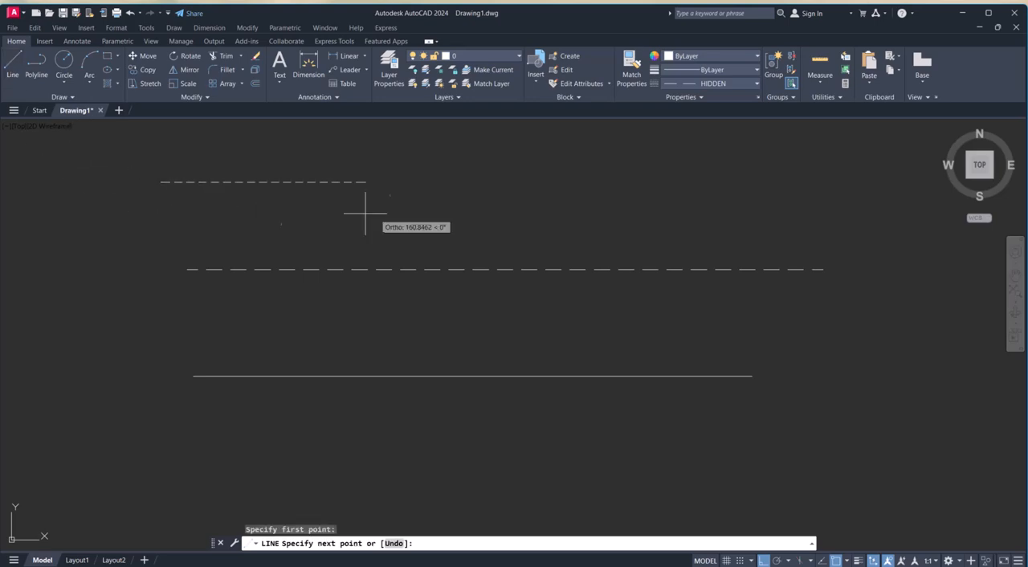
click(839, 240)
key(Escape)
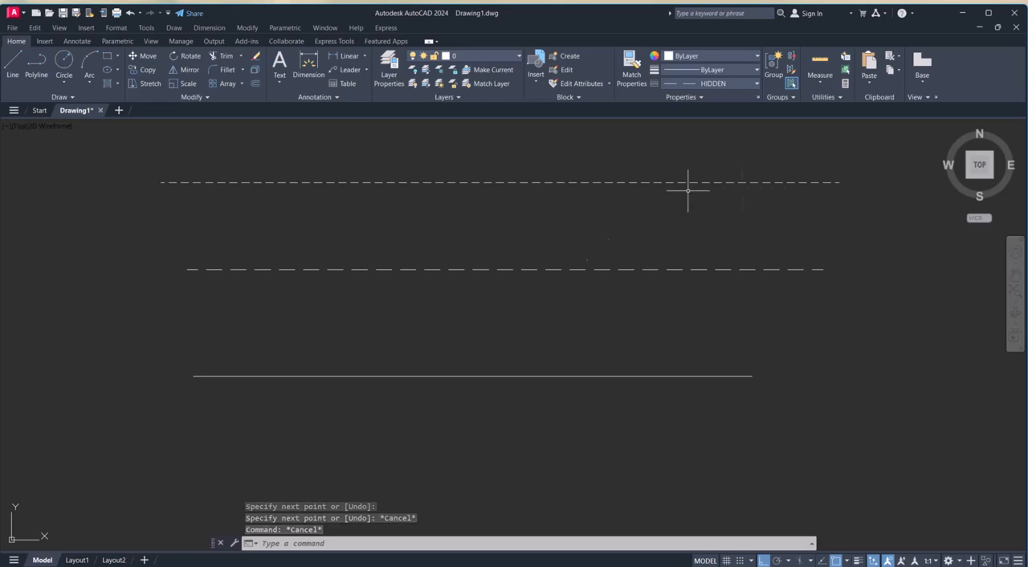
Set the drawing's global linetype scale factor to 2 with LTSCALE.
click(332, 543)
text(lts)
key(Return)
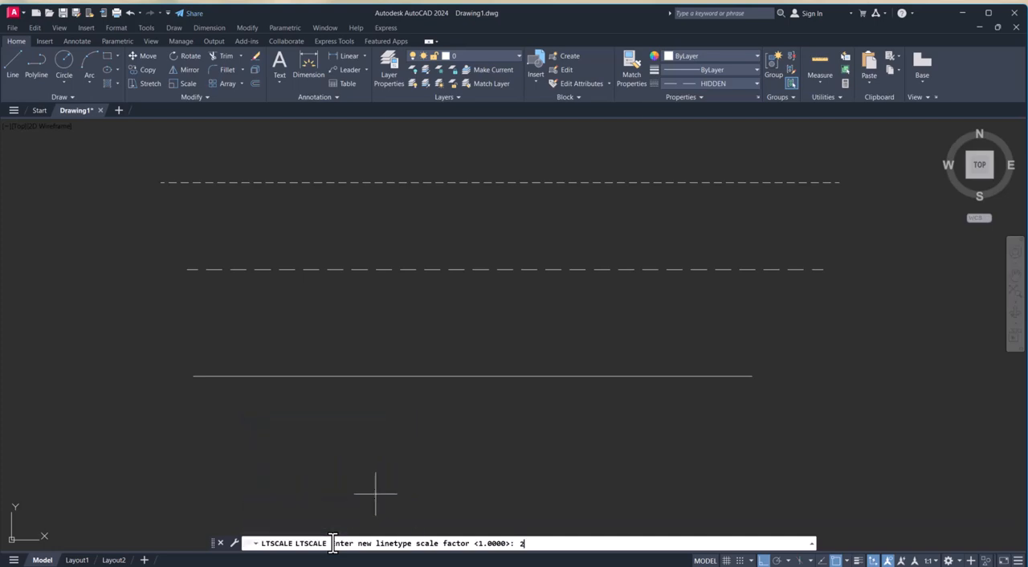
text(2)
key(Return)
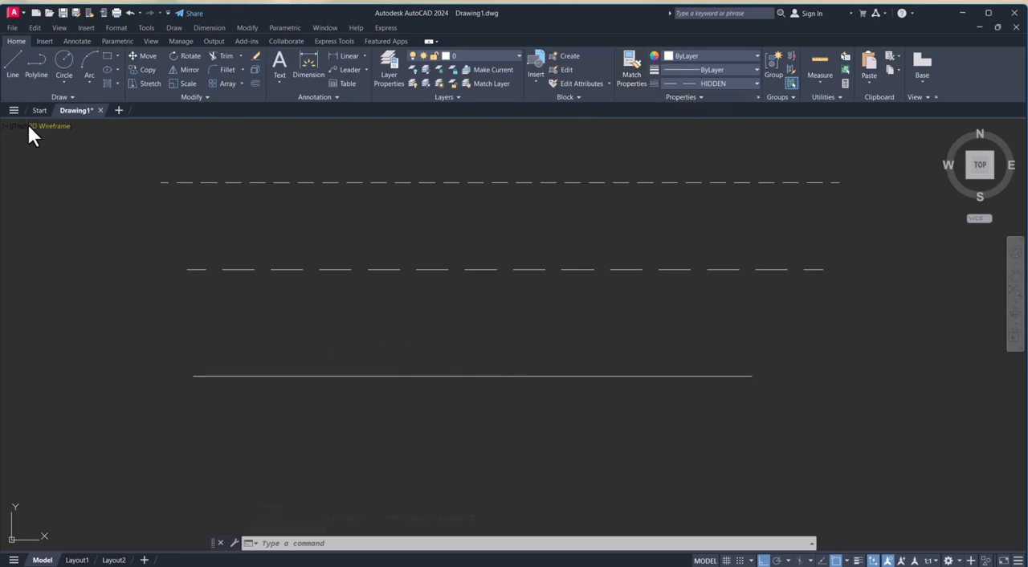
Draw a Center, Diameter circle centred on the left endpoint of the solid line, reaching nearly up to the dashed line above.
click(68, 98)
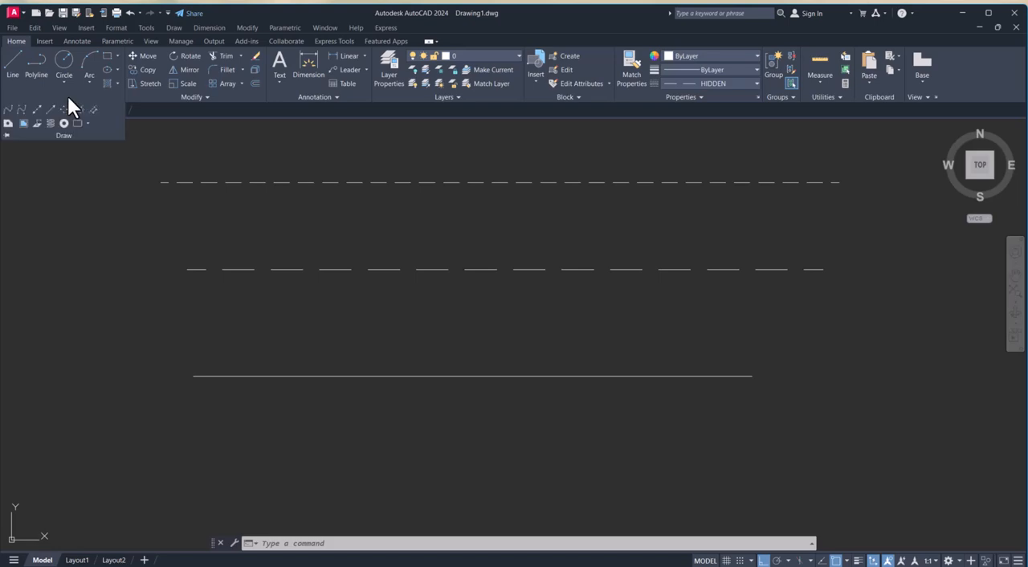
click(65, 64)
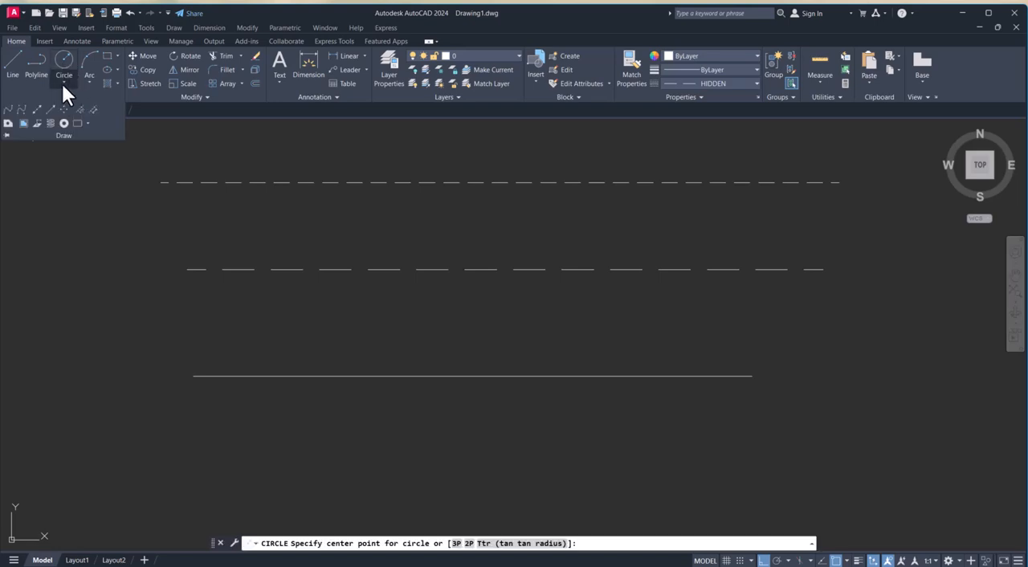
click(62, 82)
click(87, 119)
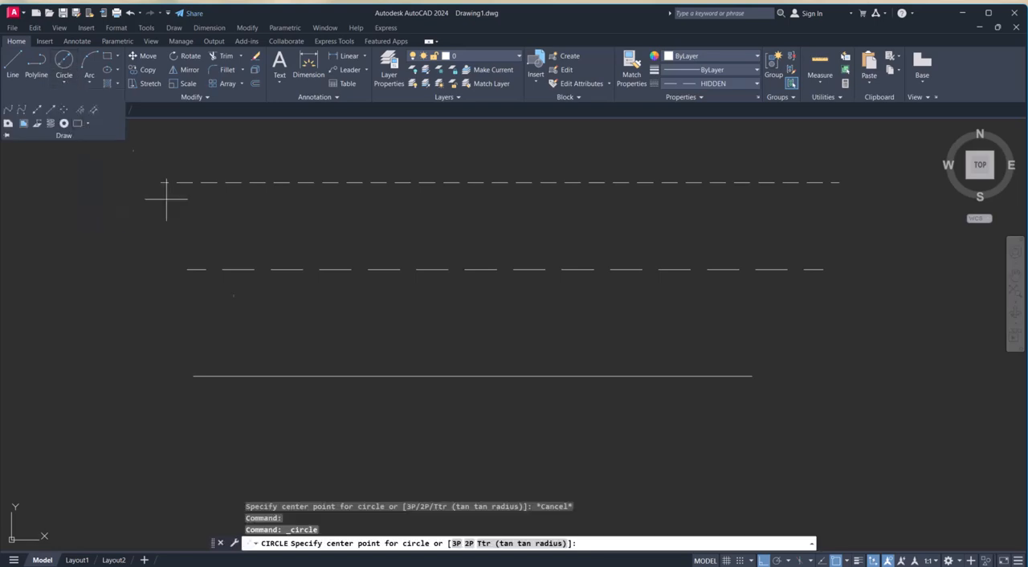
click(193, 375)
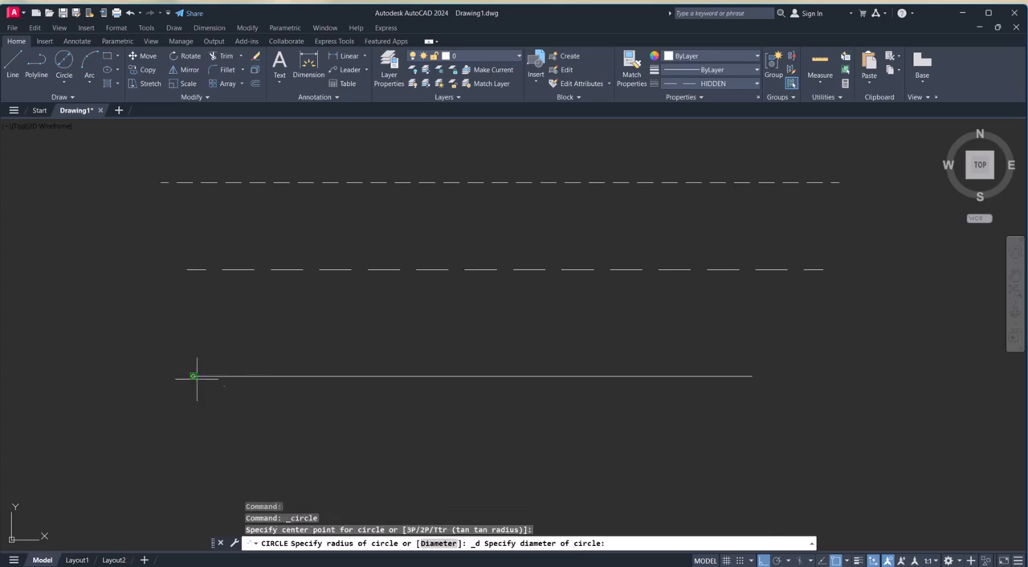
click(396, 442)
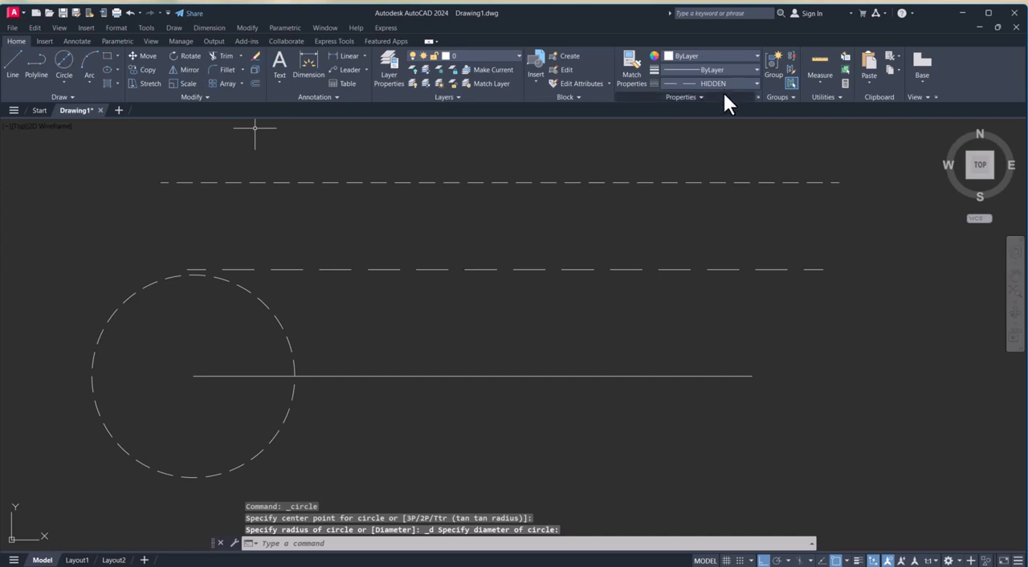
Draw a wide rectangle in the HIDDEN linetype around the right part of the solid line, extending past its right end.
click(63, 83)
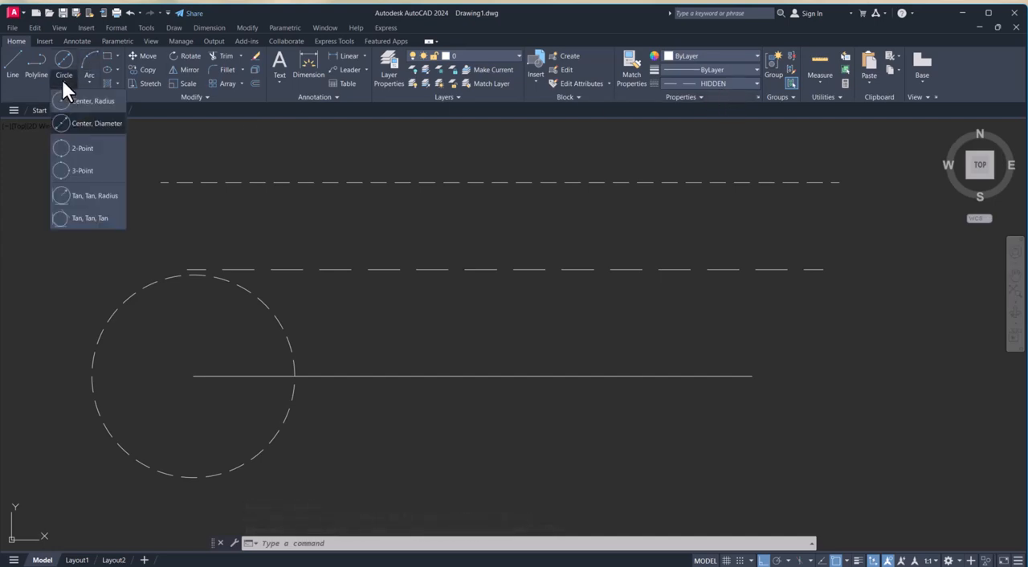
click(64, 81)
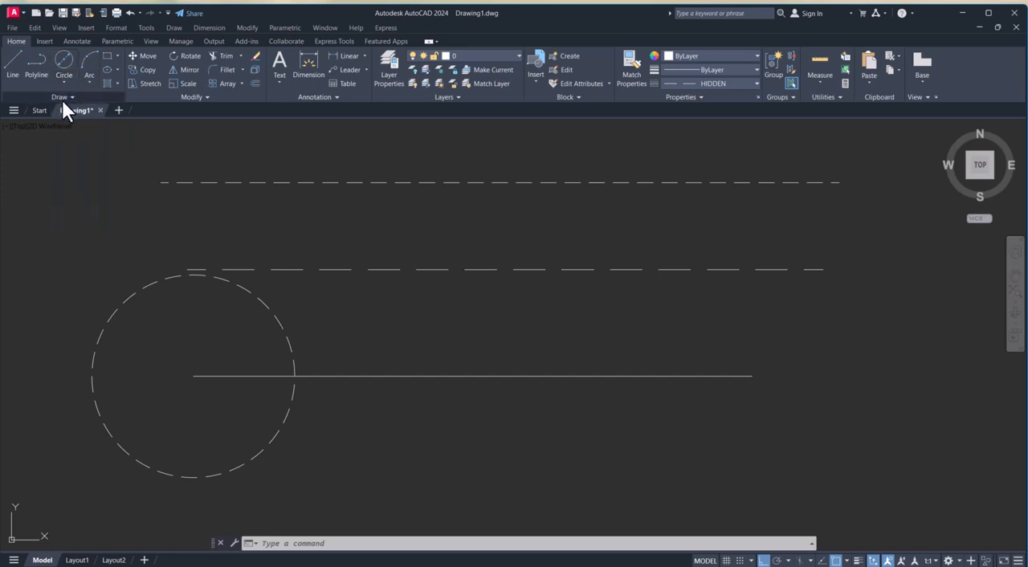
click(70, 96)
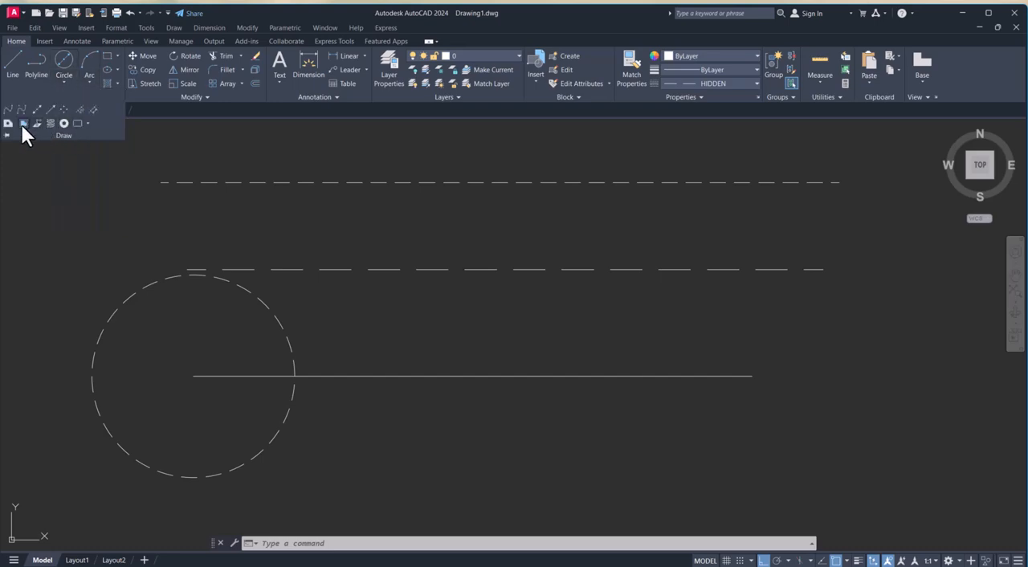
click(110, 56)
click(429, 304)
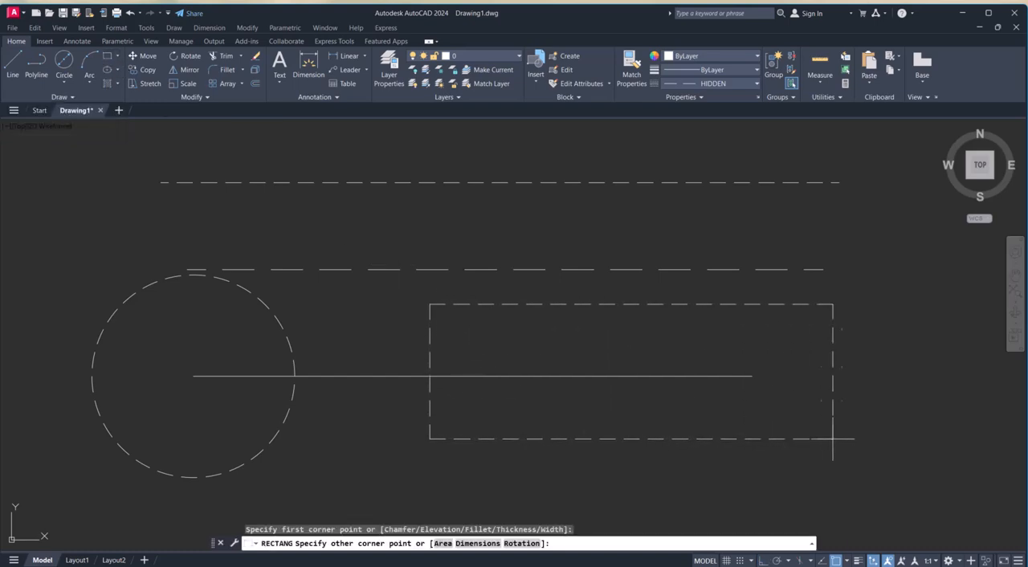
click(890, 450)
scroll(727, 371, down, 2)
middle_drag(727, 370, 663, 321)
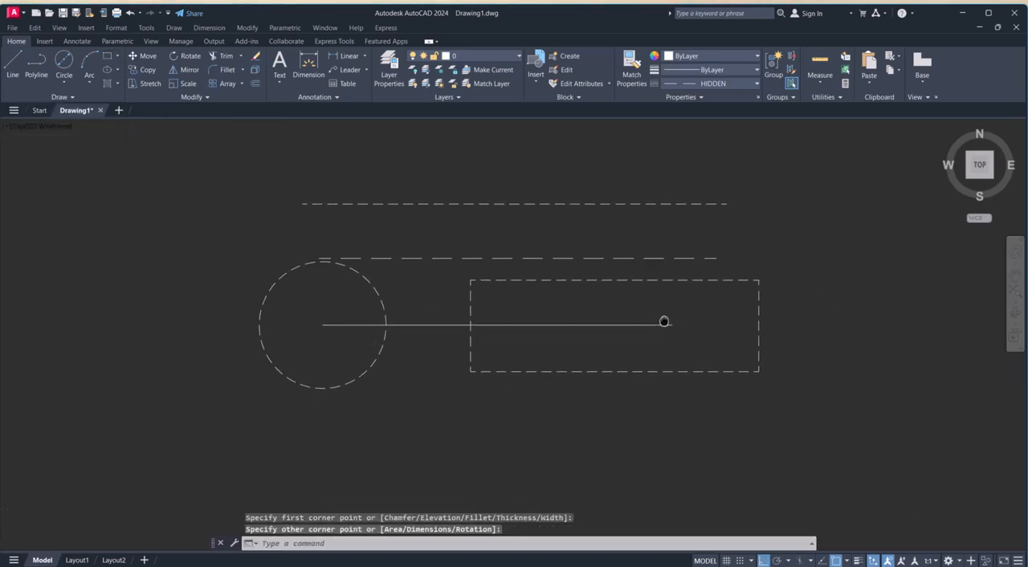
Return the current linetype to ByLayer and draw a small rectangle to the left of the uppermost dashed line.
click(755, 83)
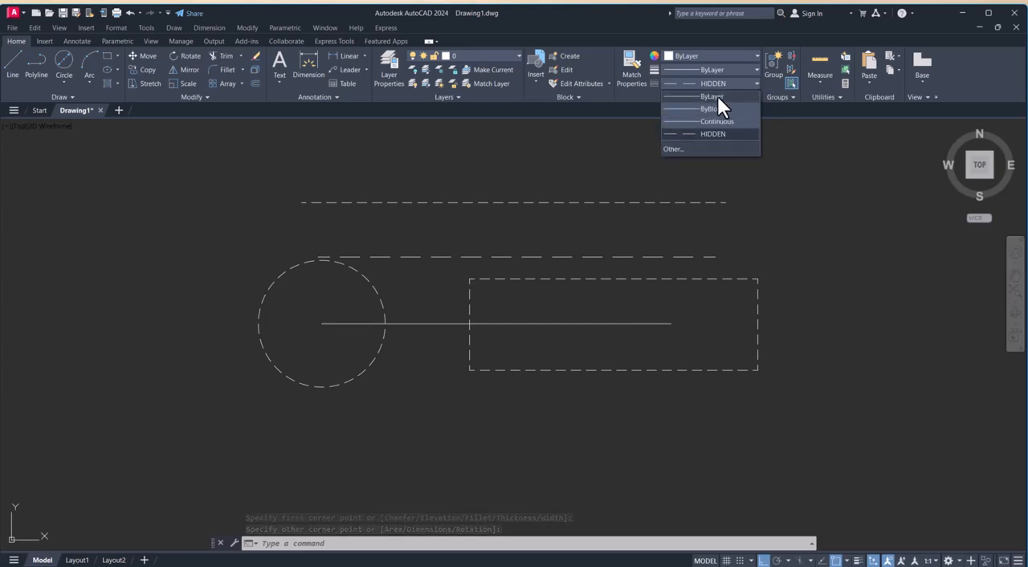
click(717, 97)
key(Escape)
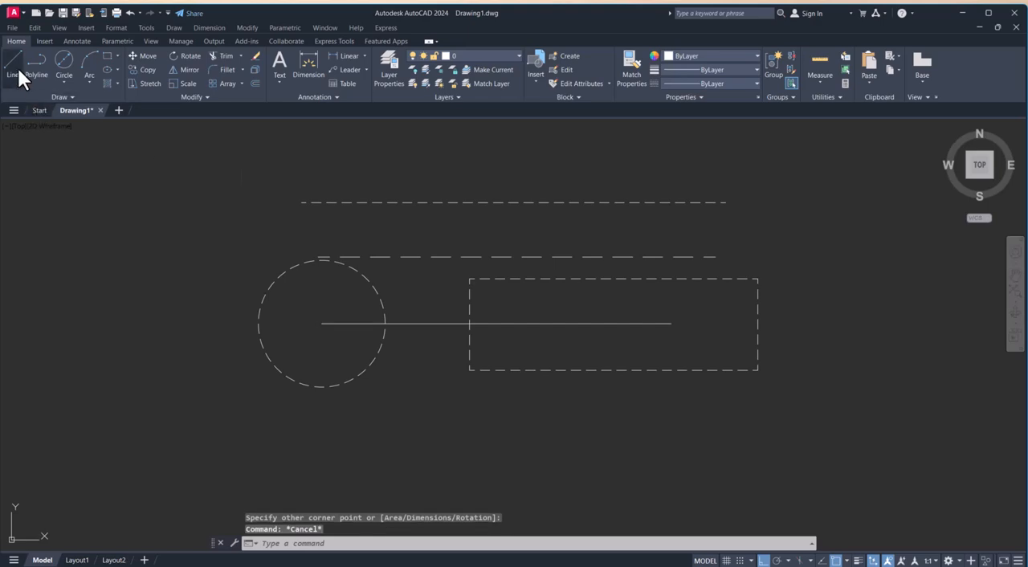
click(107, 55)
click(88, 183)
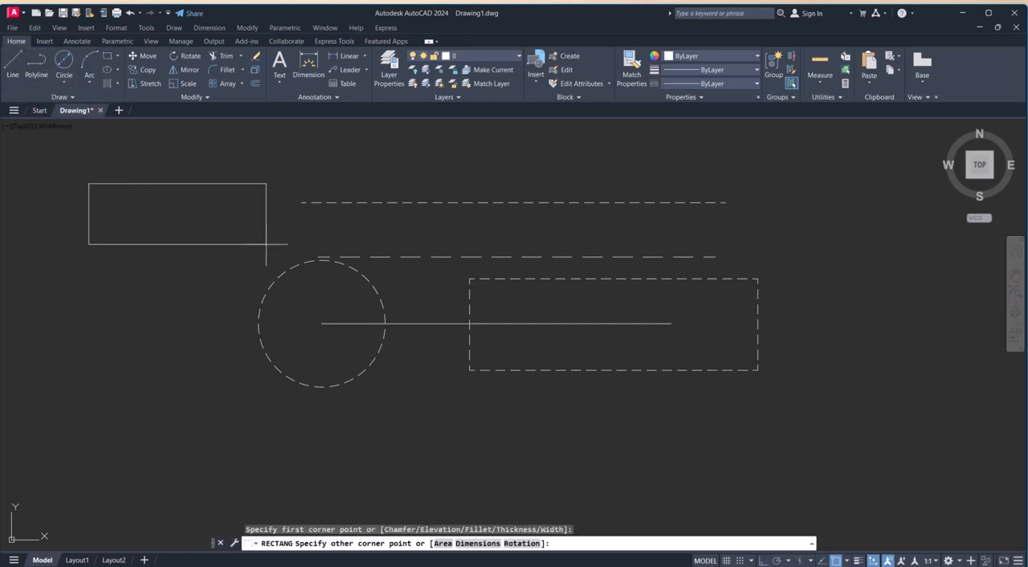
click(266, 242)
key(Escape)
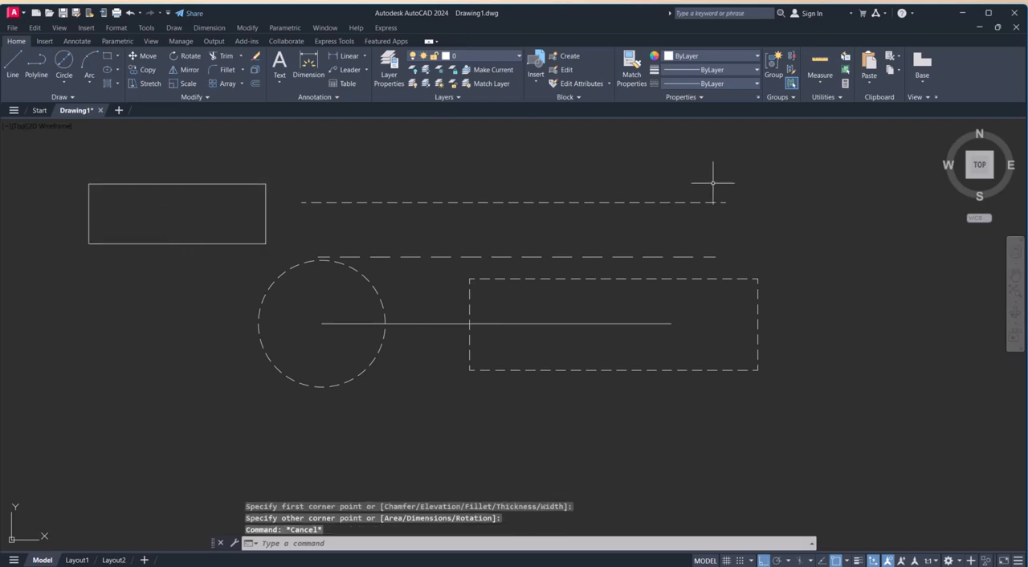